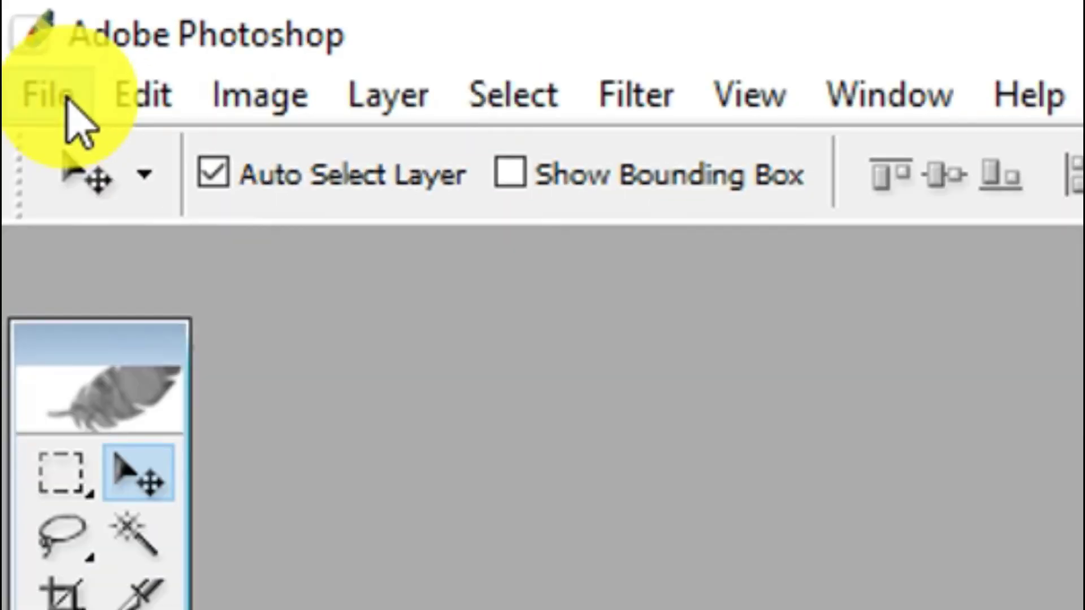
Open images-1.jpeg from the New Pic folder in a maximized document window.
click(14, 26)
click(158, 224)
click(496, 300)
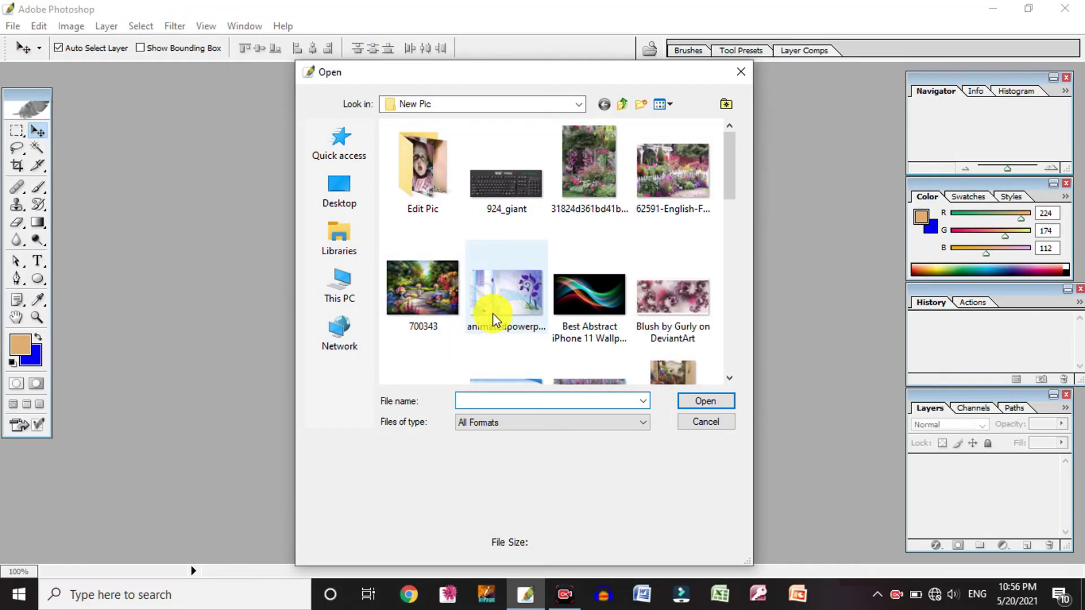
scroll(496, 317, down, 3)
scroll(496, 317, down, 2)
click(423, 333)
click(698, 402)
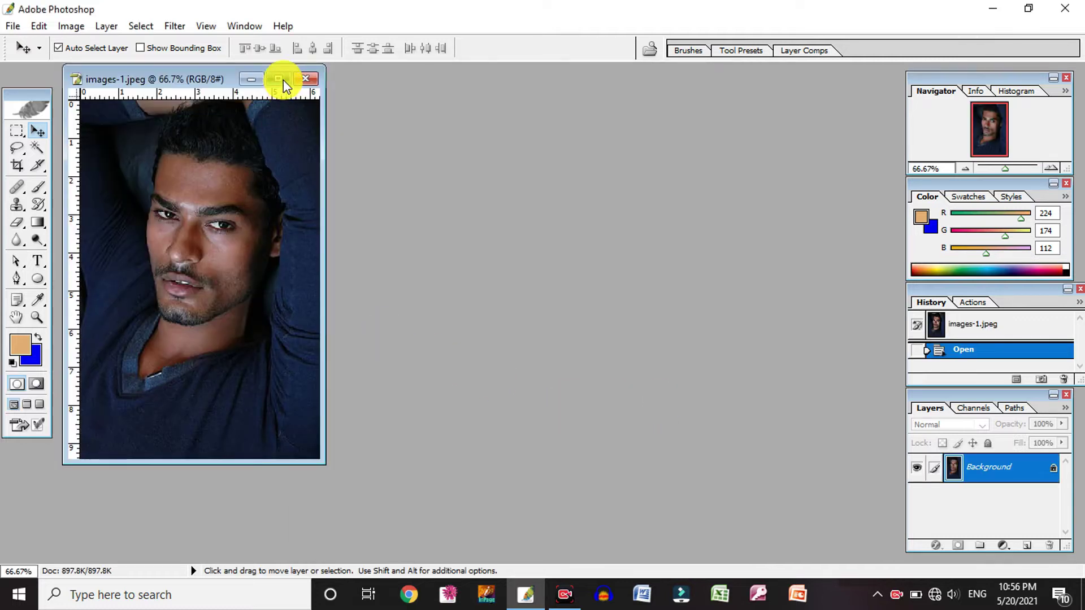
click(283, 80)
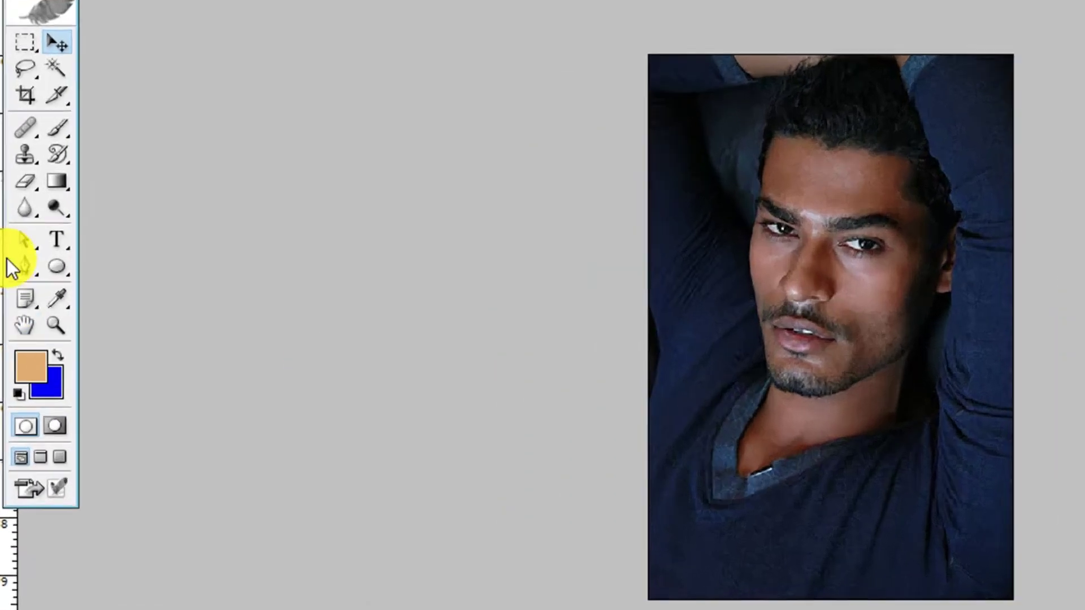
click(17, 266)
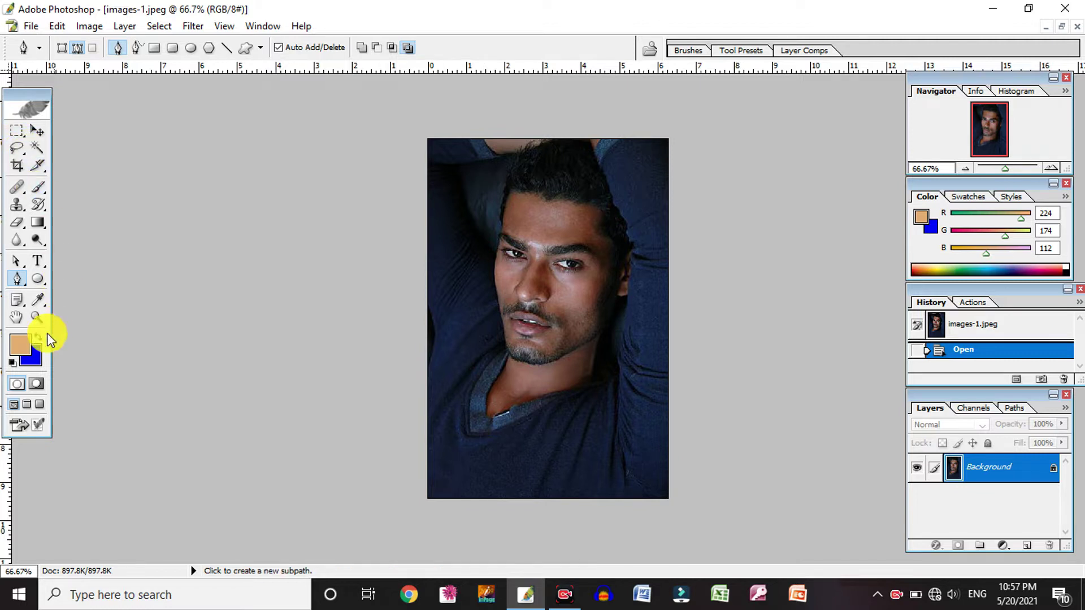
Trace a closed Pen path from the collar around the jaw, hairline and neck.
click(488, 417)
click(492, 382)
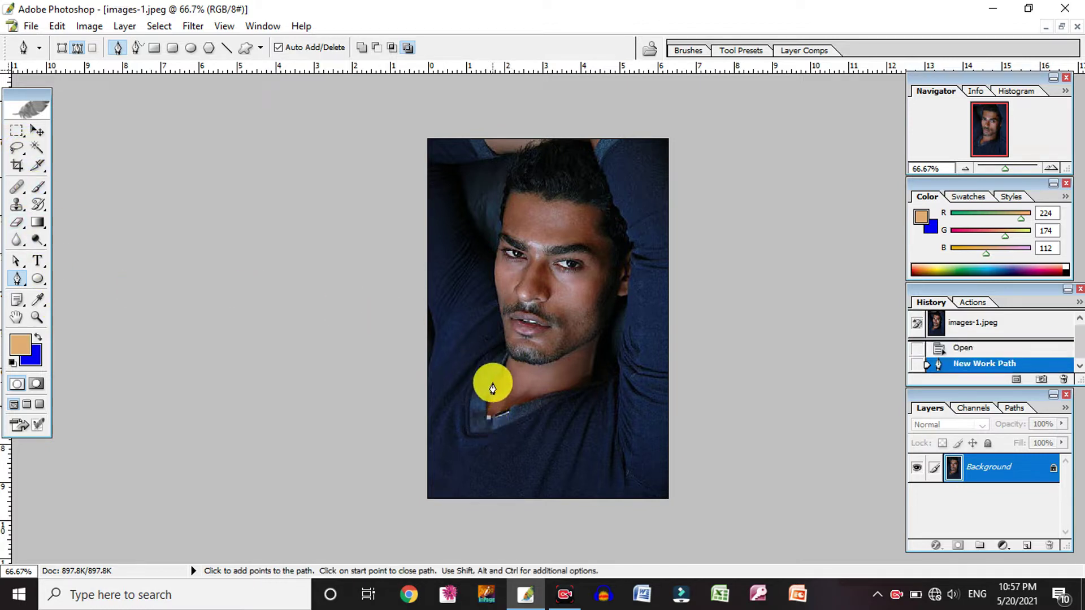
click(506, 358)
click(497, 296)
click(499, 247)
click(508, 195)
click(562, 199)
click(597, 210)
click(628, 264)
click(628, 294)
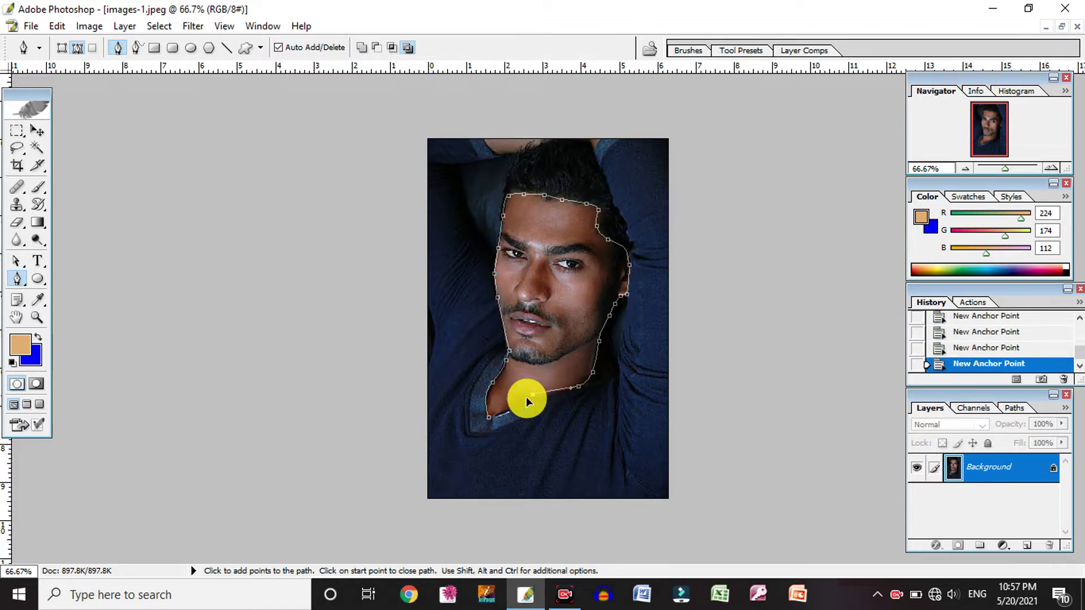
click(488, 417)
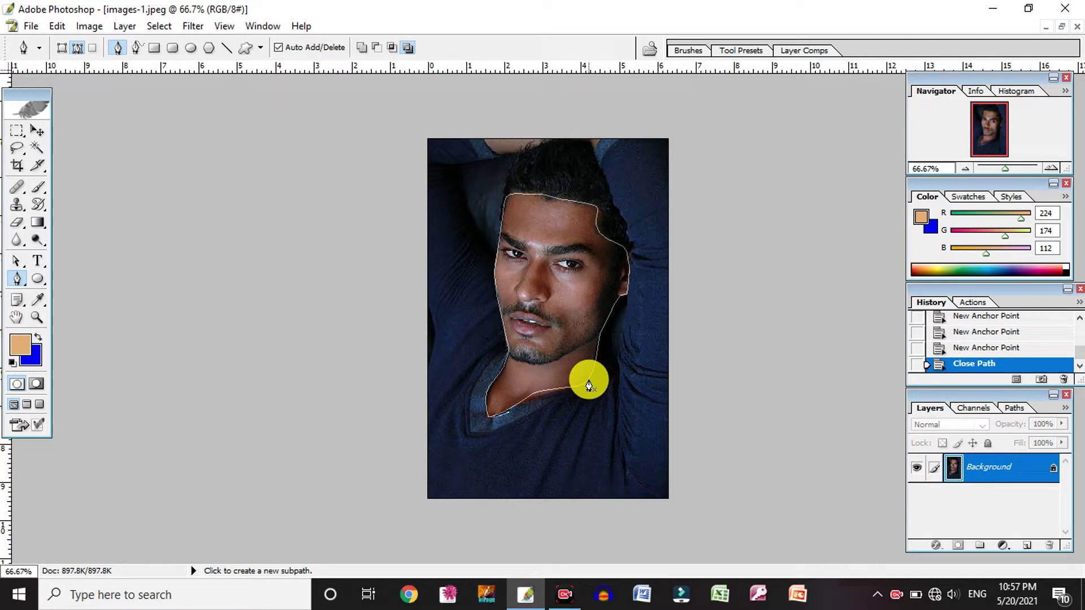
Convert the path to a selection and feather it by 2 pixels.
key(ctrl+Return)
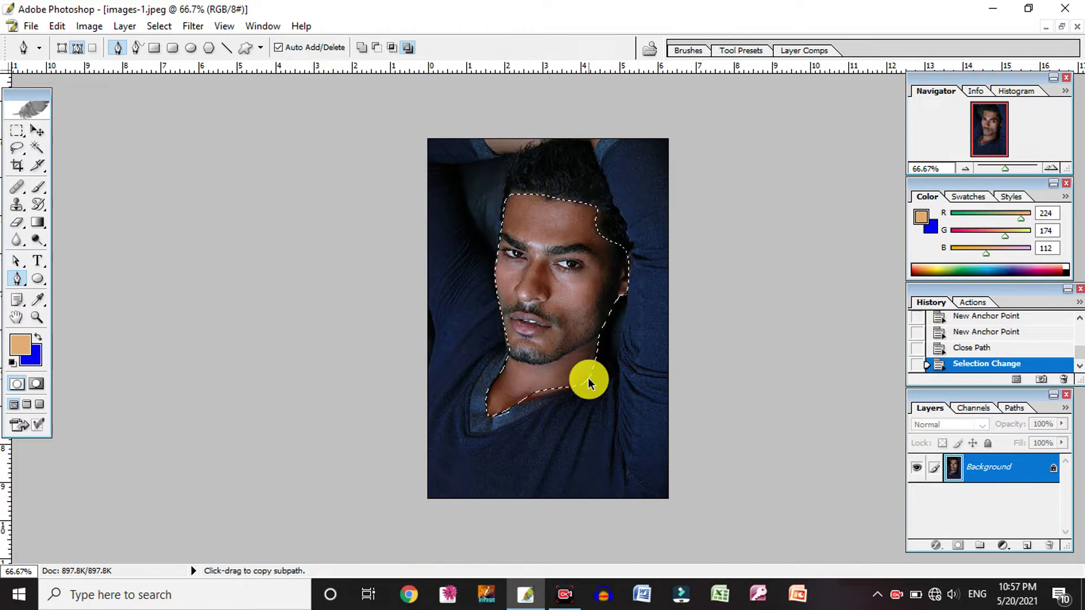
key(ctrl+alt+d)
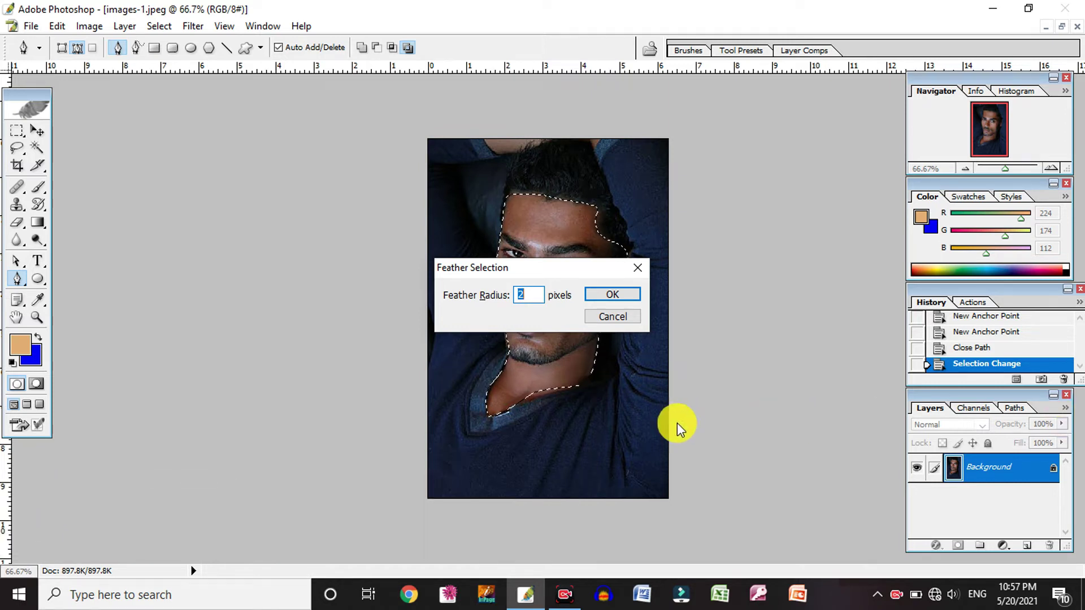
click(616, 295)
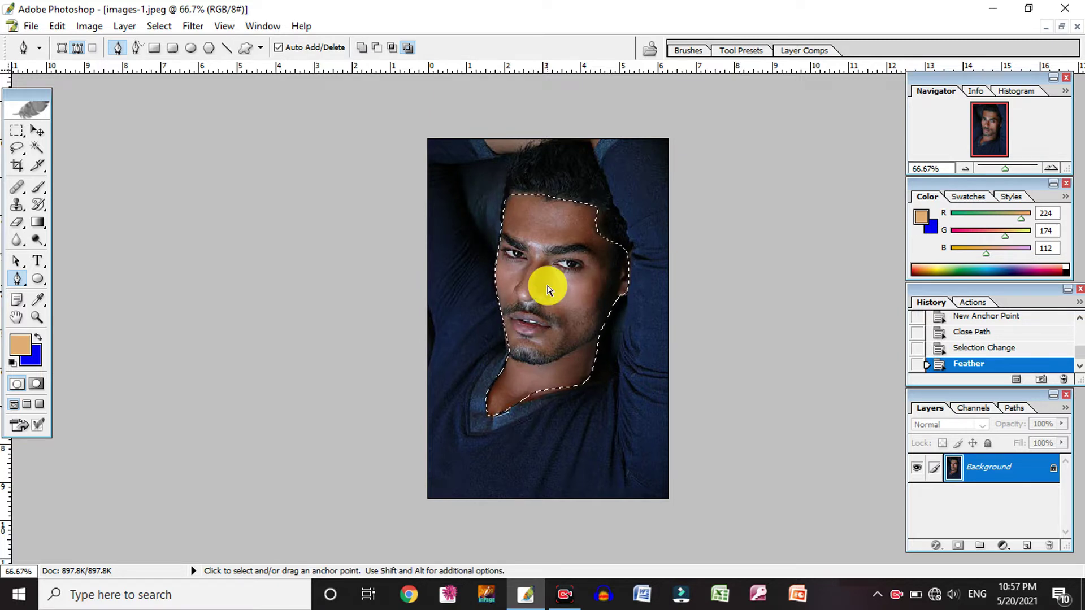
Paste the face onto Layer 1, undoing a trial move so it stays aligned.
key(ctrl+c)
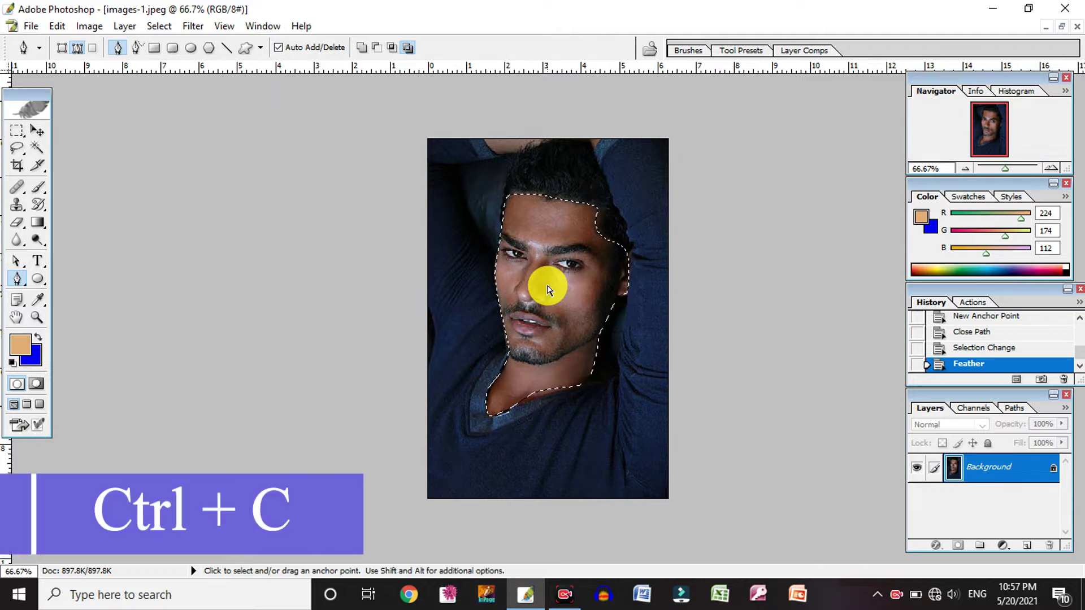
key(ctrl+v)
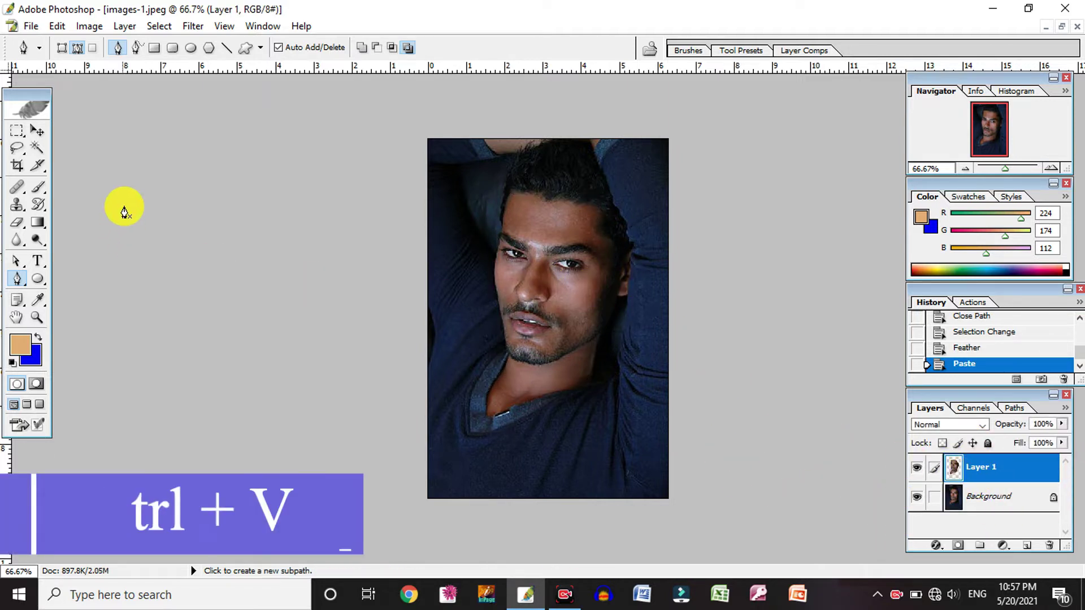
click(38, 131)
mouse_move(565, 231)
mouse_down()
mouse_move(463, 281)
mouse_move(496, 283)
mouse_up()
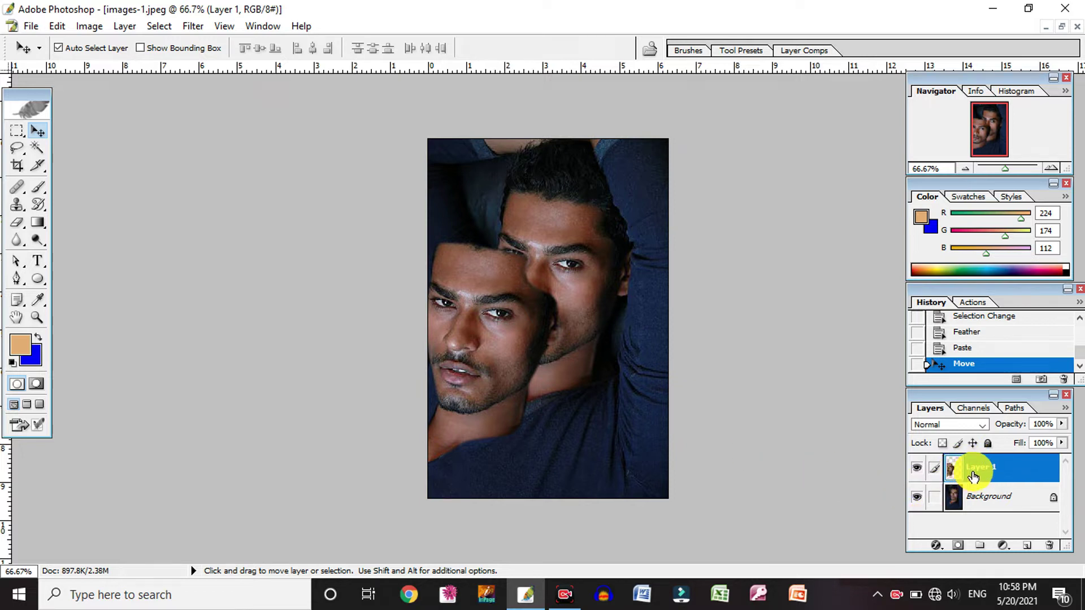
key(ctrl+z)
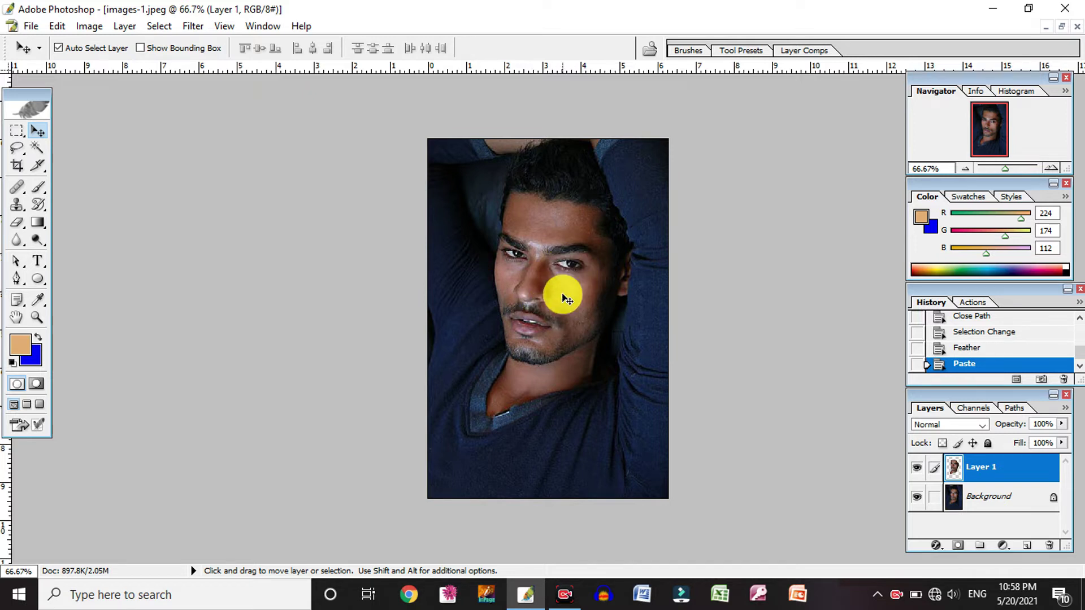
key(ctrl+l)
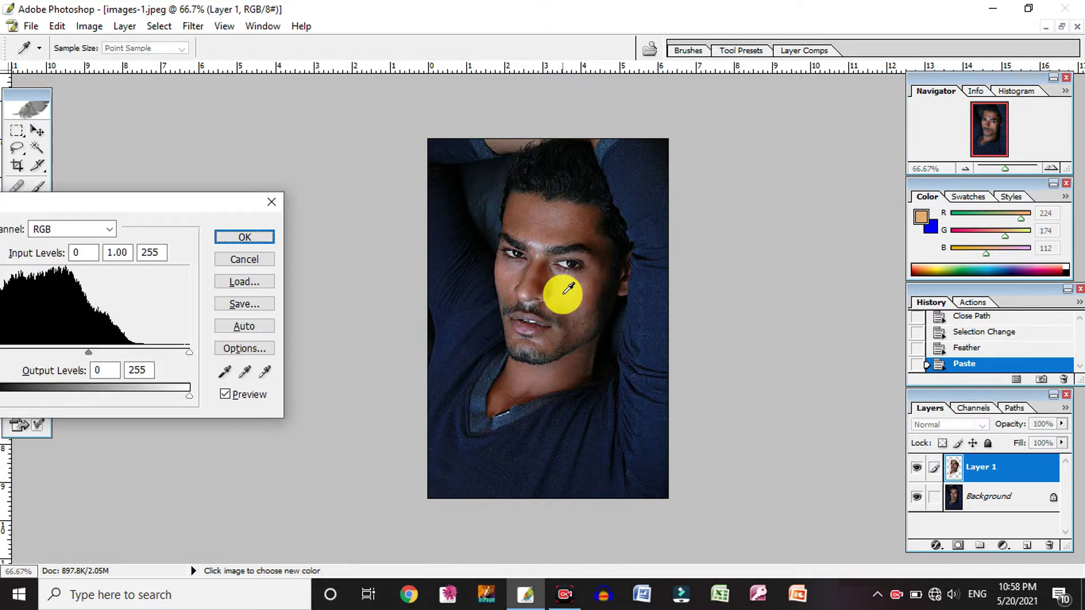
Brighten the face layer with a Levels white input point of 171.
drag(205, 209, 301, 146)
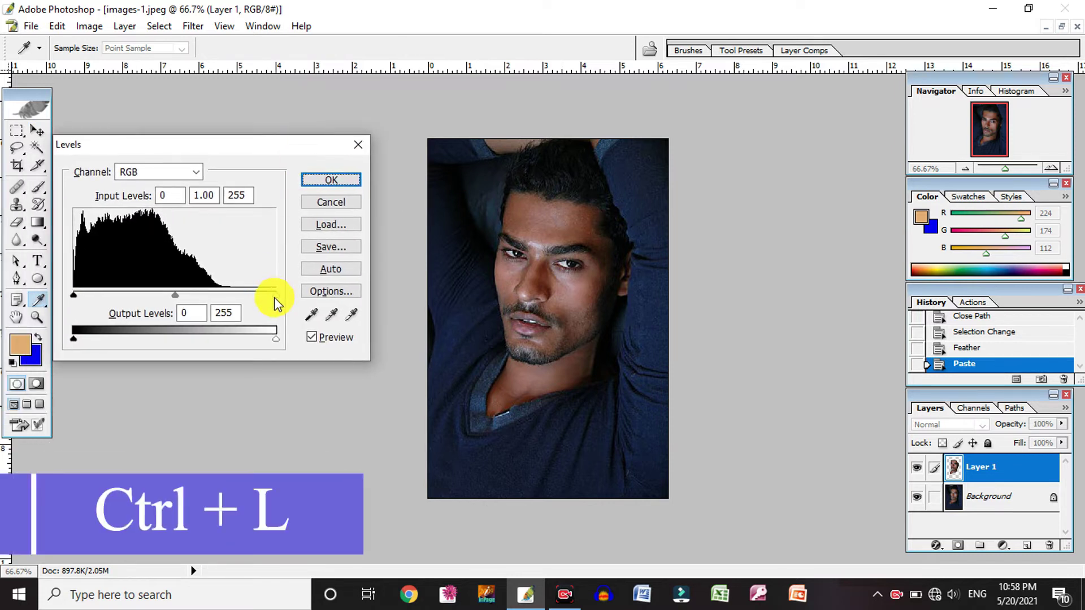
drag(276, 295, 219, 294)
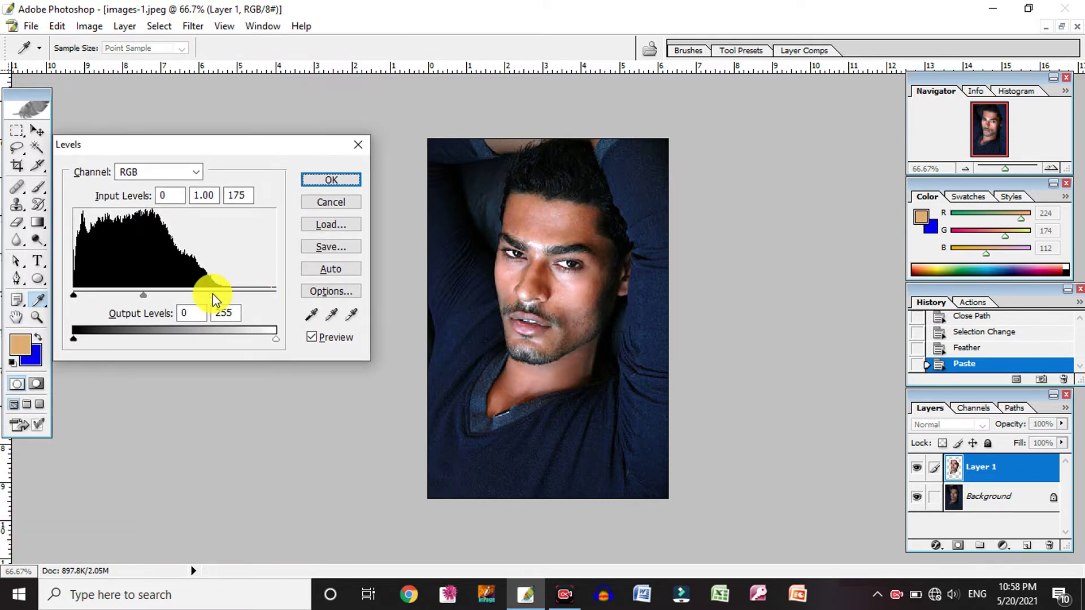
drag(215, 295, 209, 295)
click(325, 182)
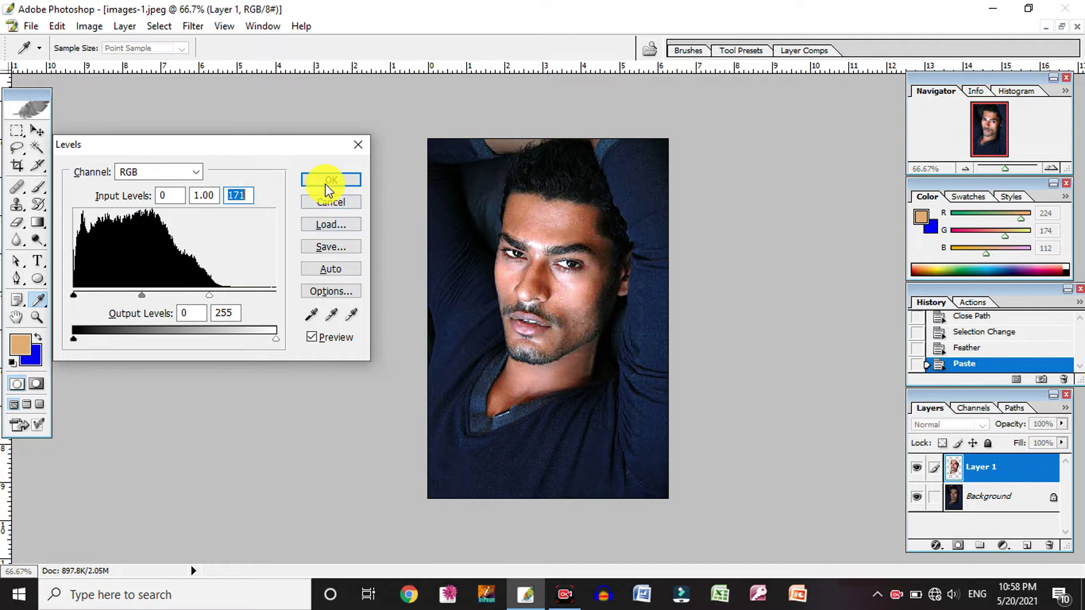
key(v)
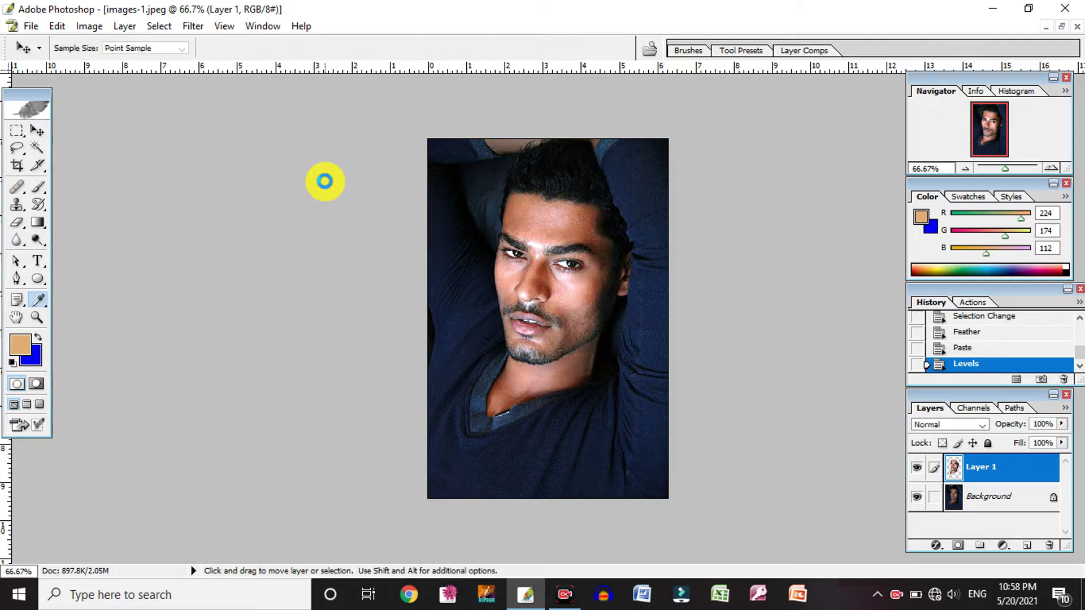
Shift the face's midtones toward yellow with Color Balance.
key(ctrl+b)
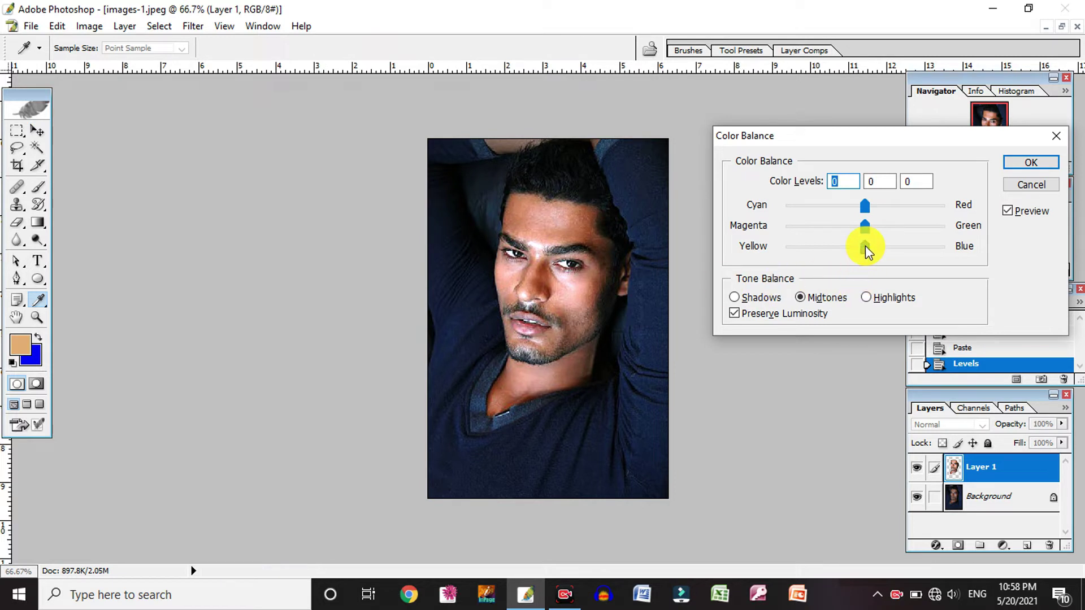
drag(866, 246, 840, 249)
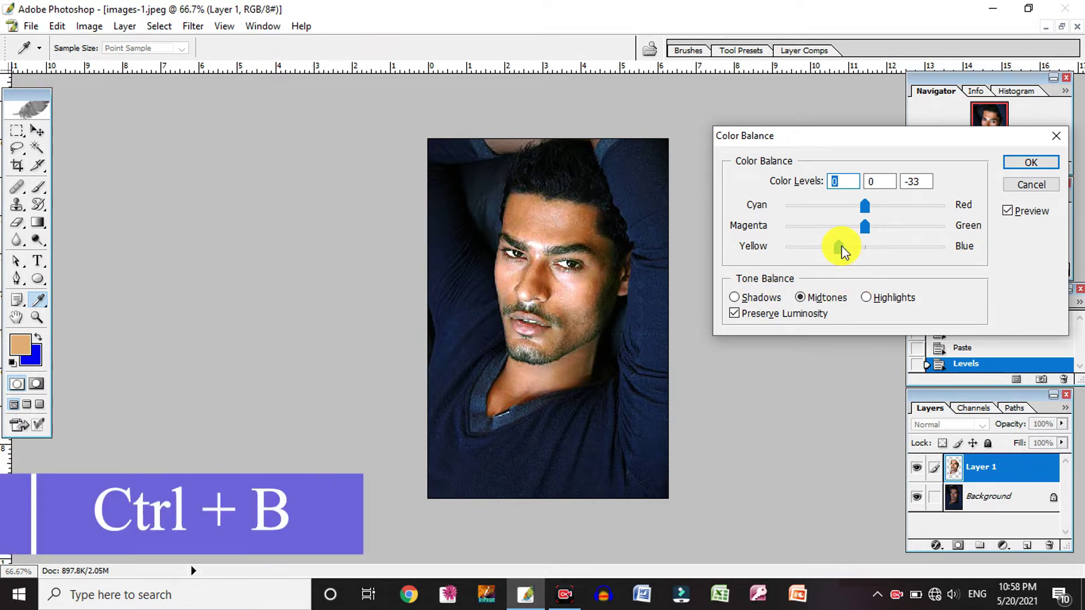
double_click(902, 180)
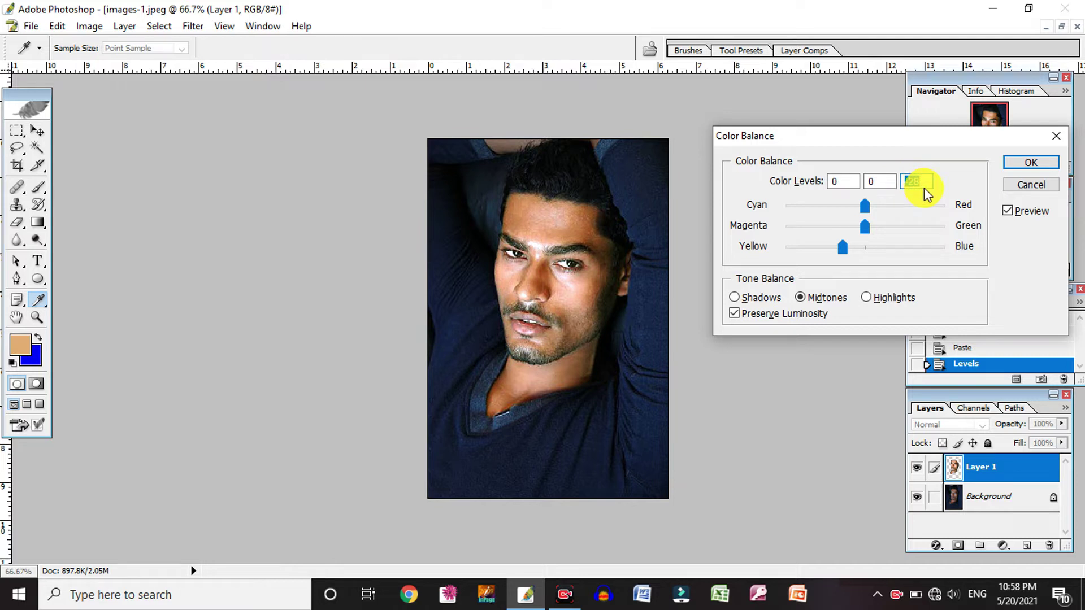
click(1023, 164)
key(v)
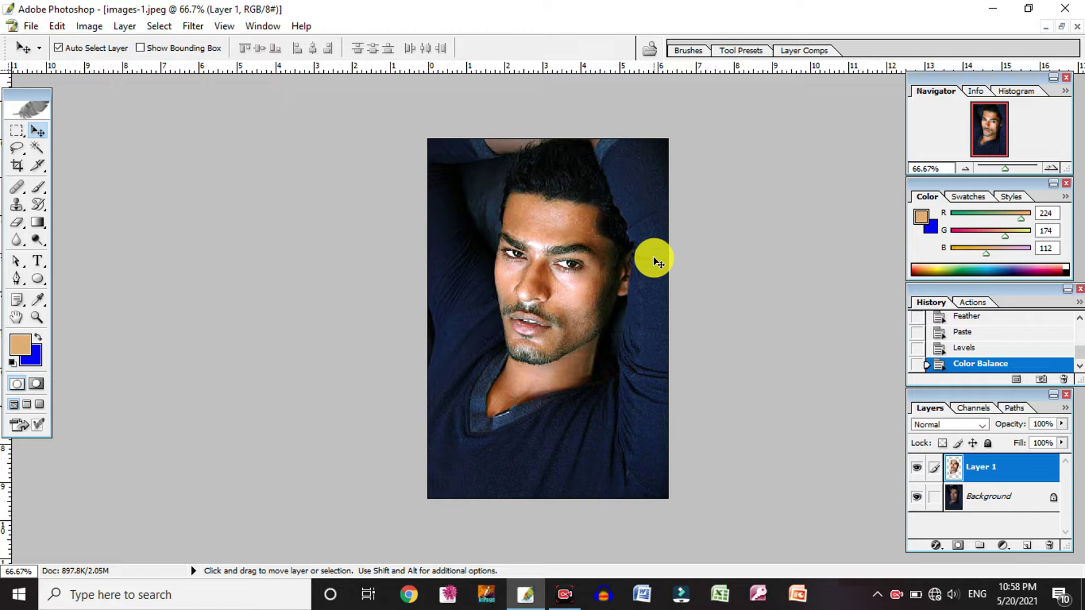
key(ctrl+m)
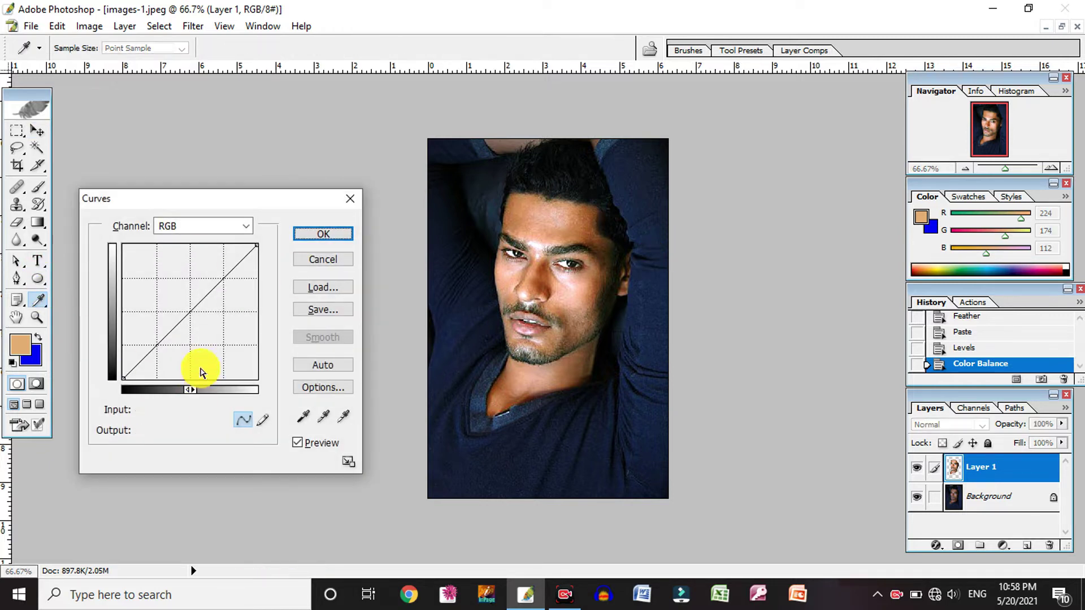
Bow the Curves midpoint upward slightly to brighten the face layer.
drag(163, 330, 161, 326)
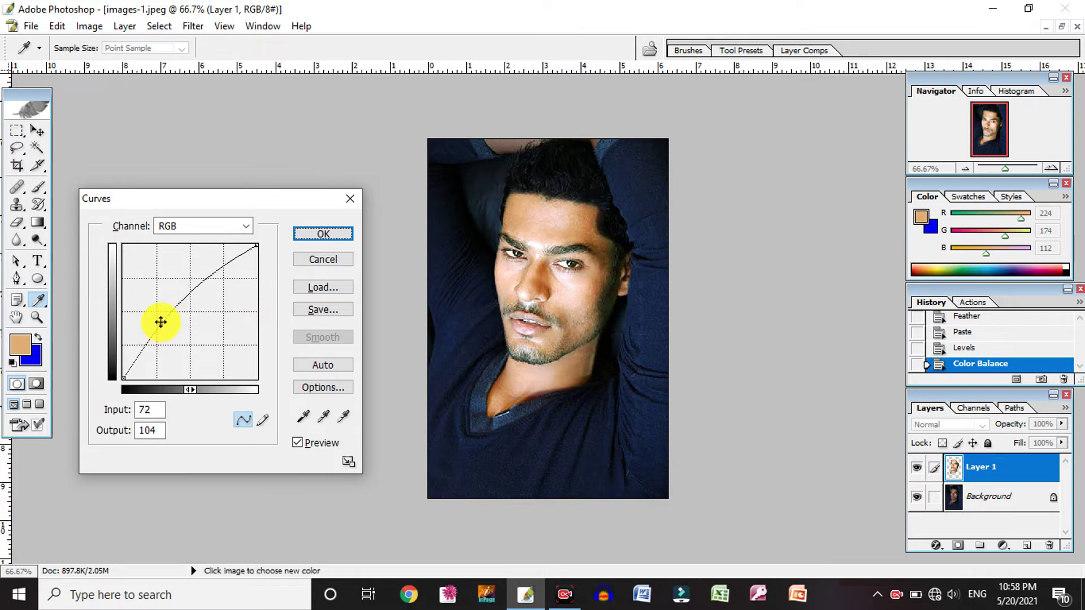
drag(158, 314, 158, 320)
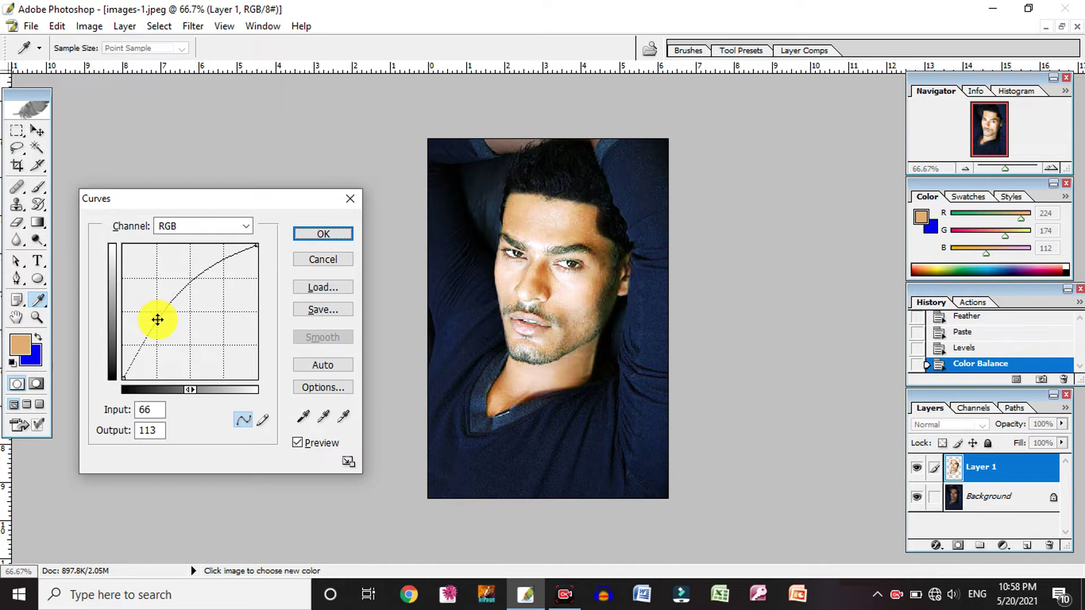
click(318, 235)
key(v)
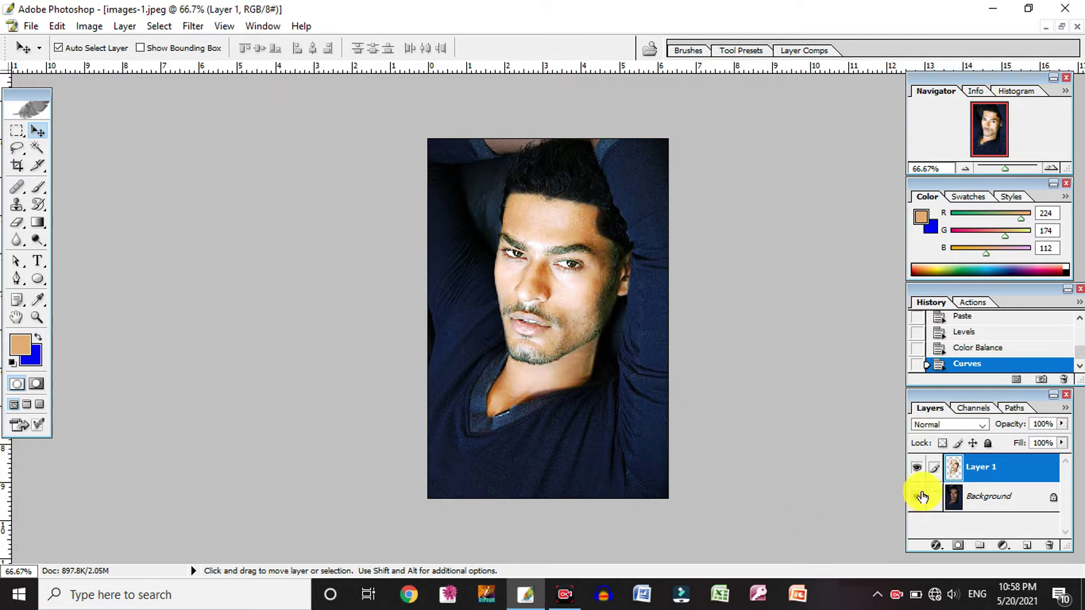
Toggle Layer 1's visibility to compare the brightened face with the original.
click(916, 467)
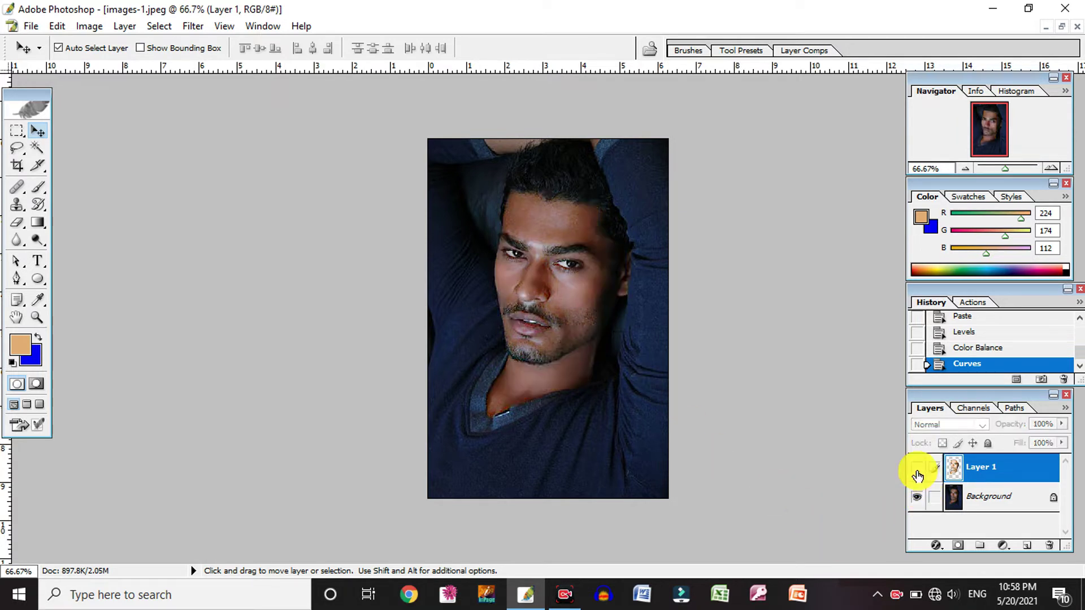
click(916, 467)
click(916, 469)
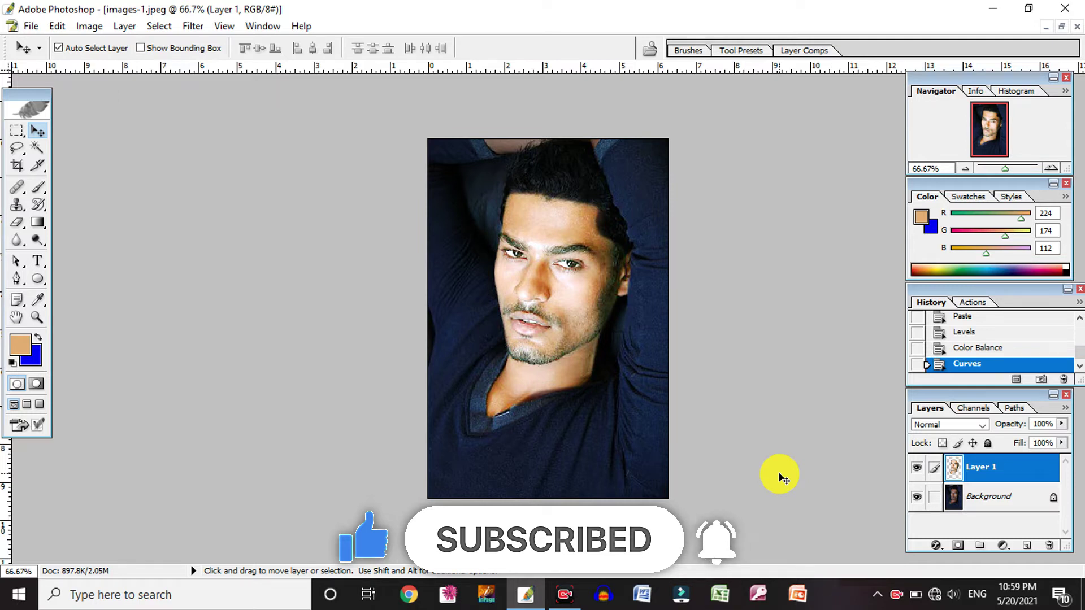
drag(477, 175, 763, 399)
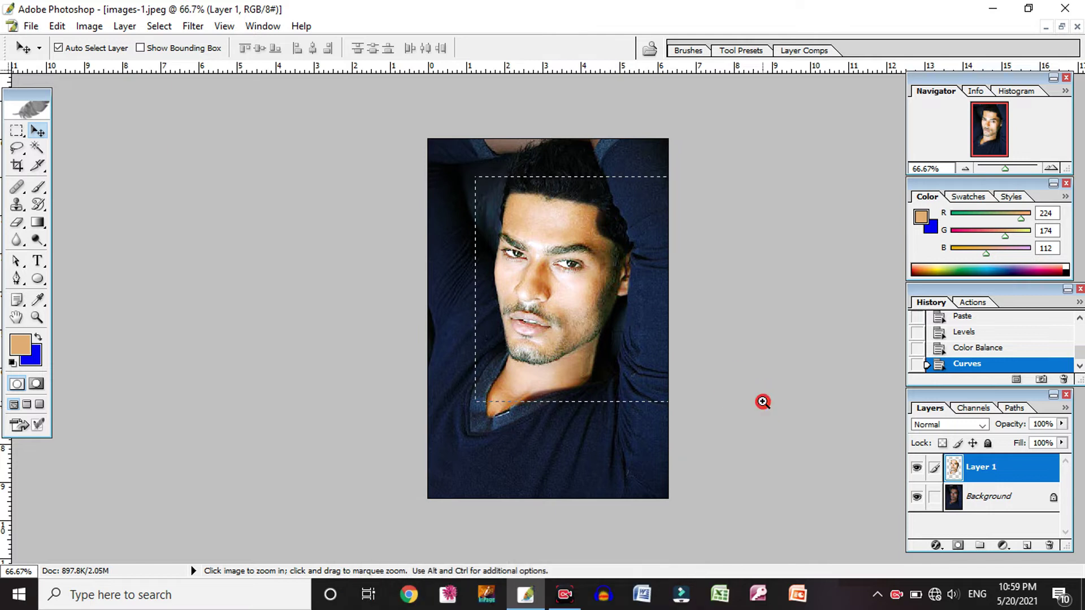
Zoom in and centre the view on the face, with the Blur tool ready.
drag(615, 349, 617, 399)
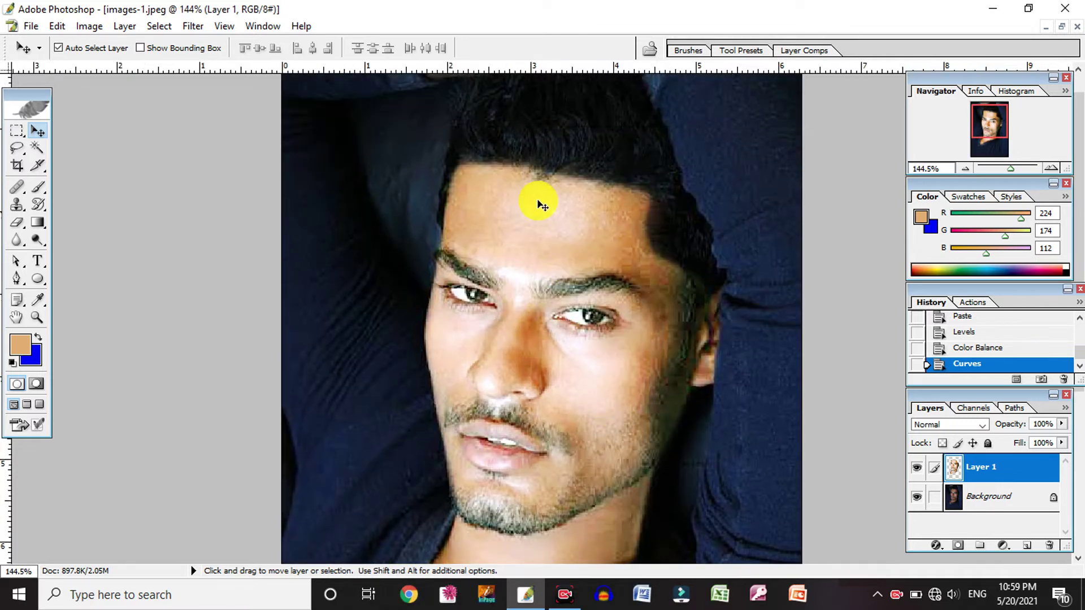
mouse_move(441, 158)
mouse_down()
mouse_move(636, 249)
mouse_move(741, 324)
mouse_up()
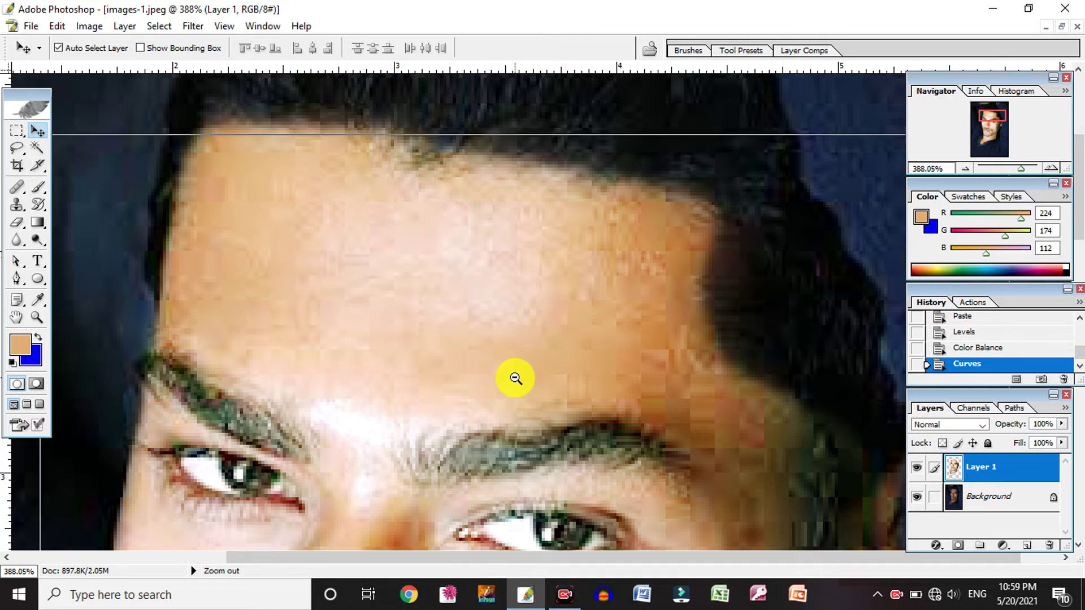
ctrl+alt+click(537, 368)
ctrl+alt+click(537, 296)
ctrl+alt+click(572, 323)
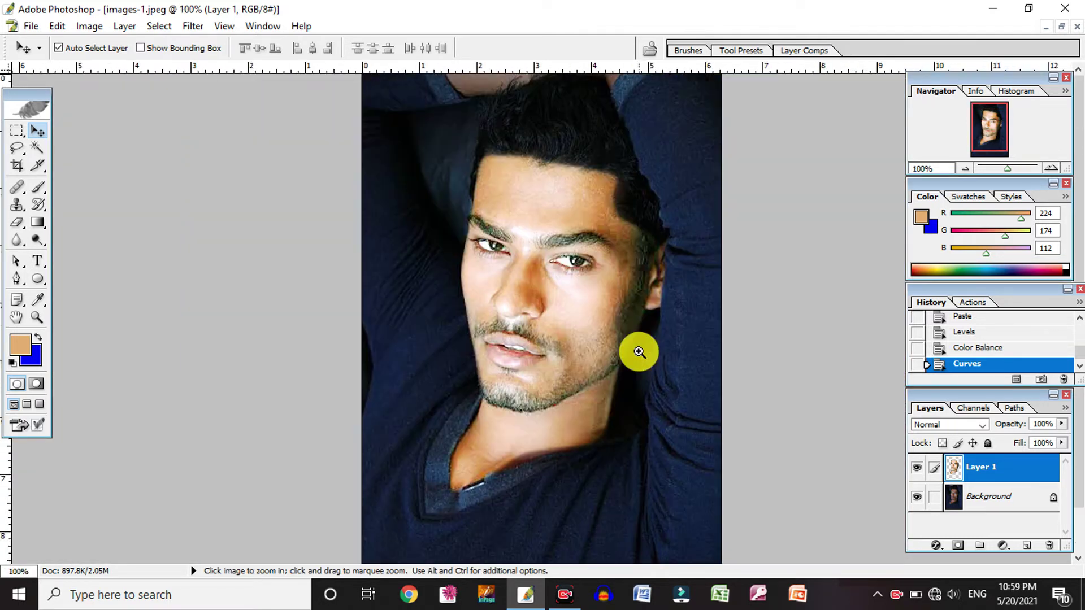
ctrl+click(608, 283)
drag(576, 276, 528, 339)
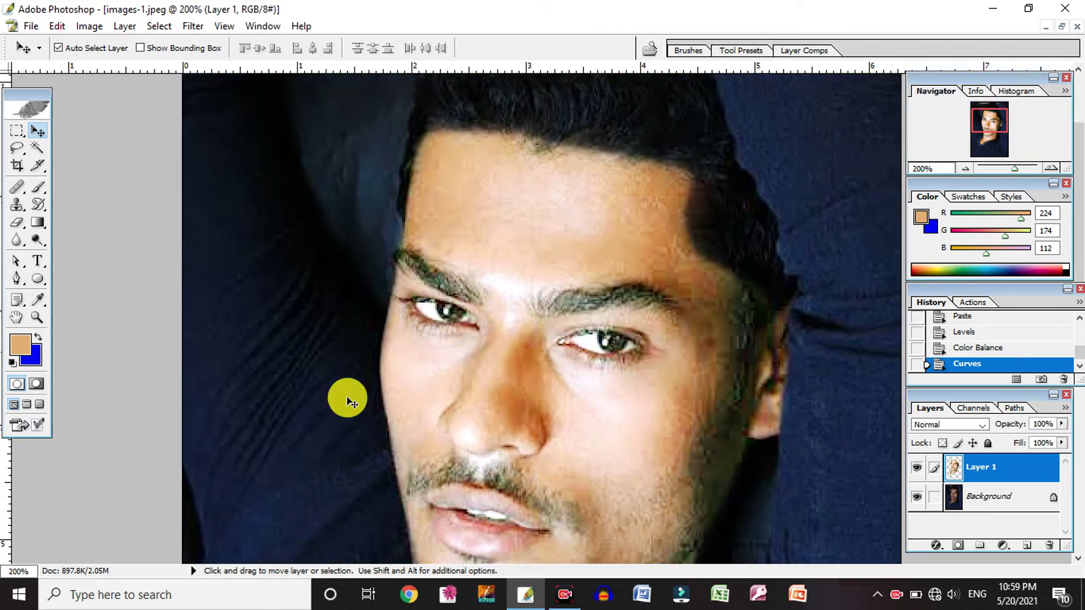
click(12, 243)
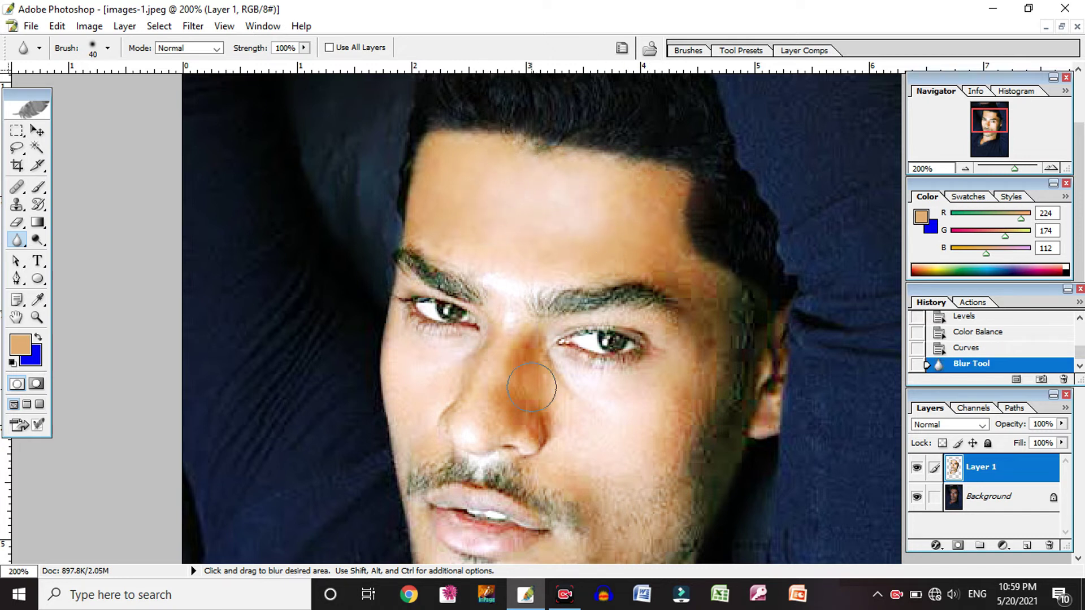
Blur the skin beside the nose and on the left and right cheeks.
drag(400, 363, 414, 423)
click(414, 443)
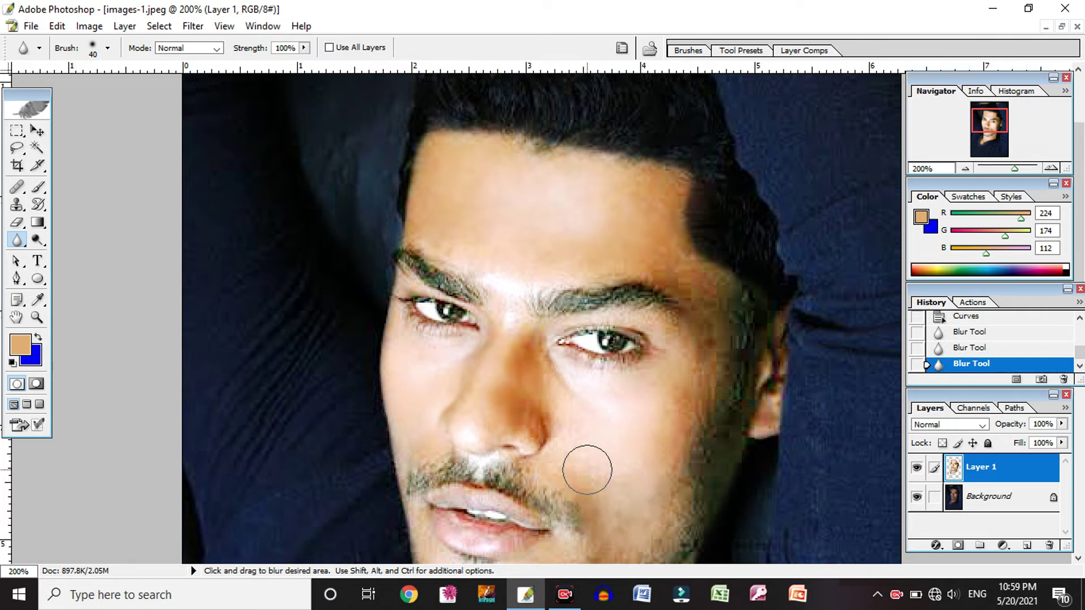
drag(561, 455, 573, 428)
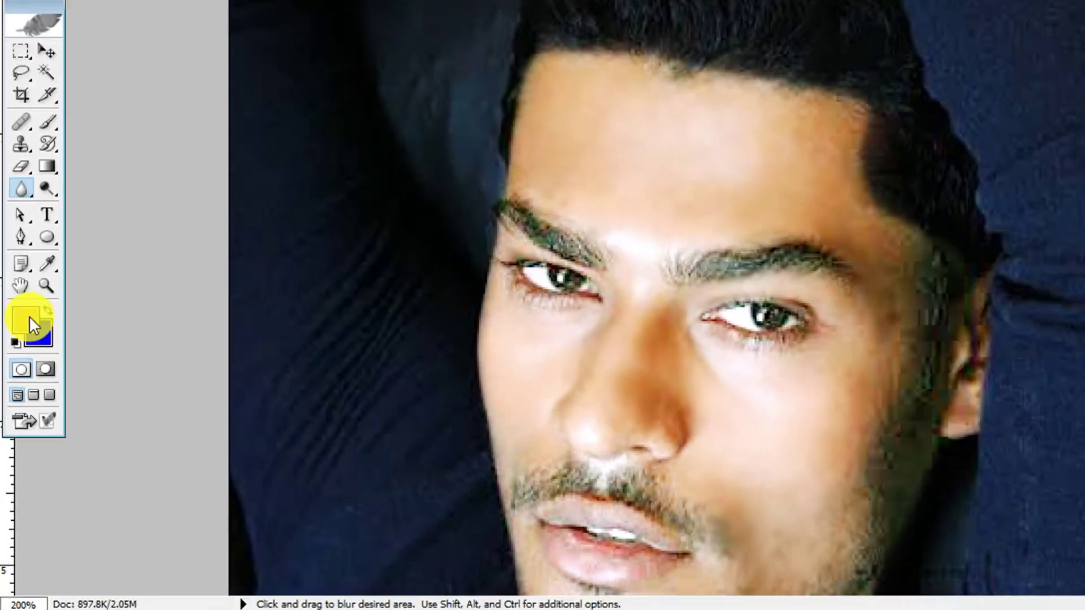
click(22, 341)
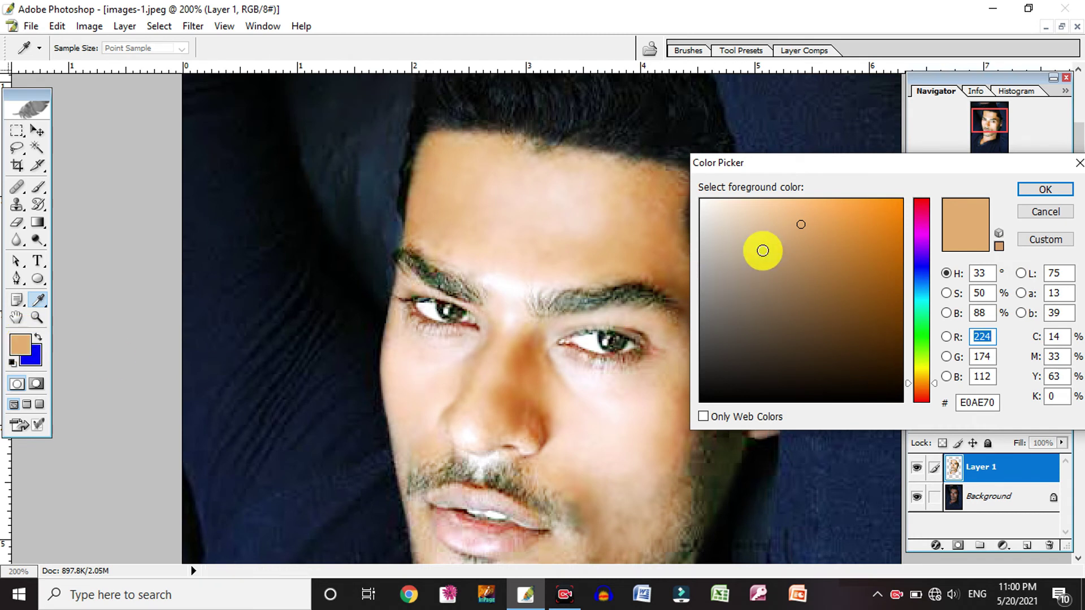
Sample a lighter forehead skin tone and paint it over the temple and under the eye.
click(575, 236)
click(1045, 189)
click(12, 241)
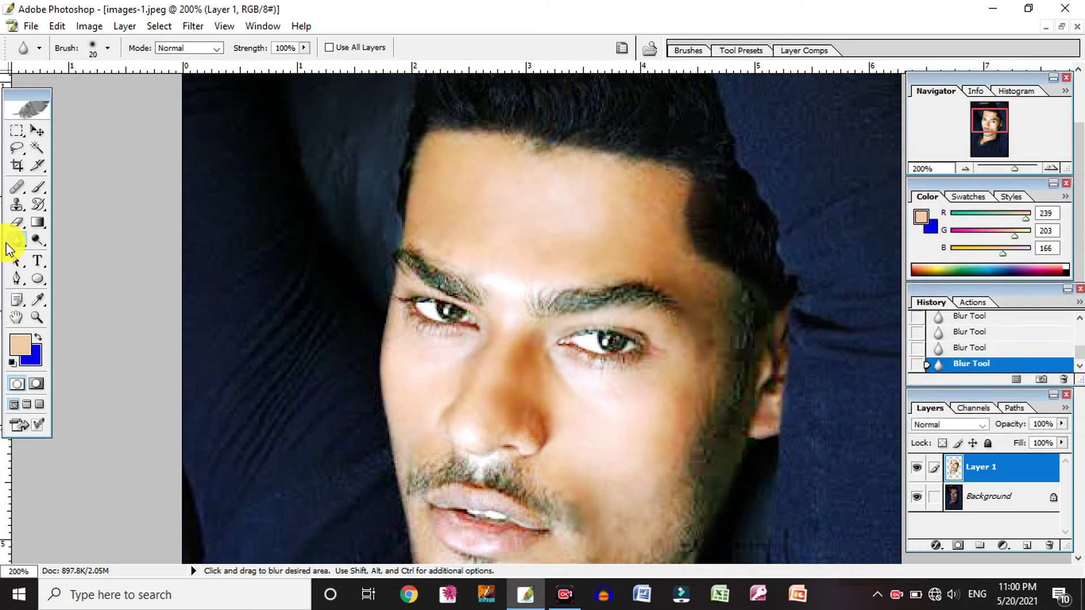
click(39, 187)
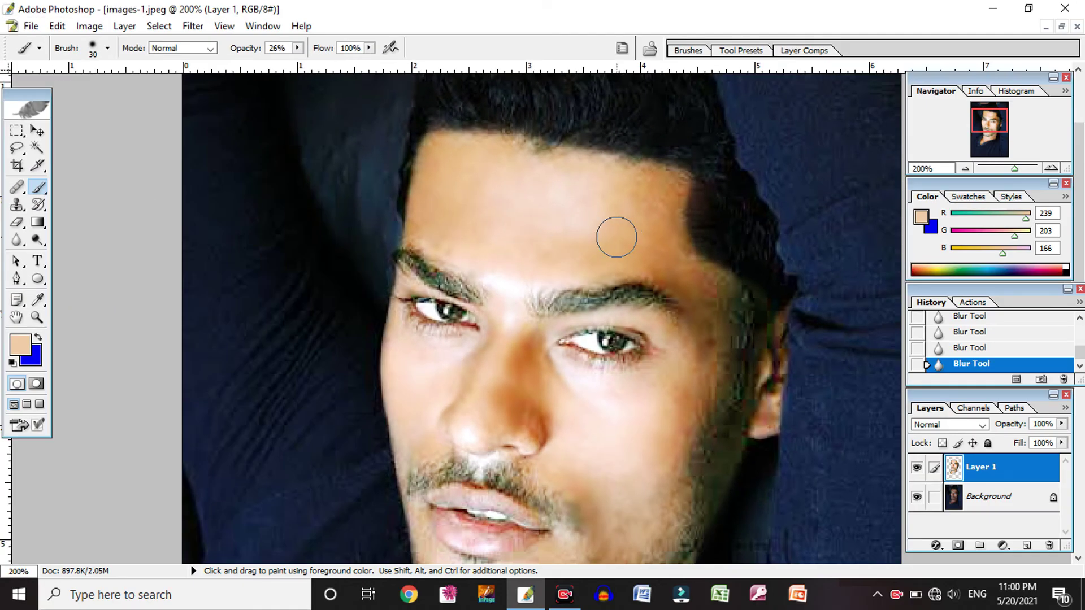
key(bracketright)
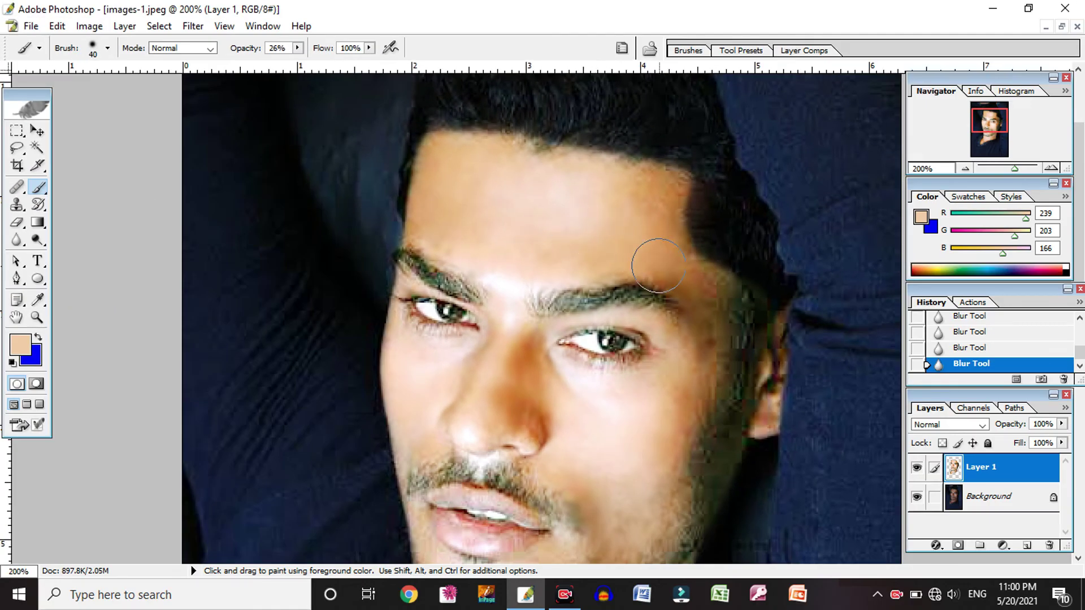
drag(705, 310, 711, 351)
mouse_move(703, 282)
mouse_down()
mouse_move(706, 361)
mouse_move(684, 364)
mouse_move(639, 204)
mouse_up()
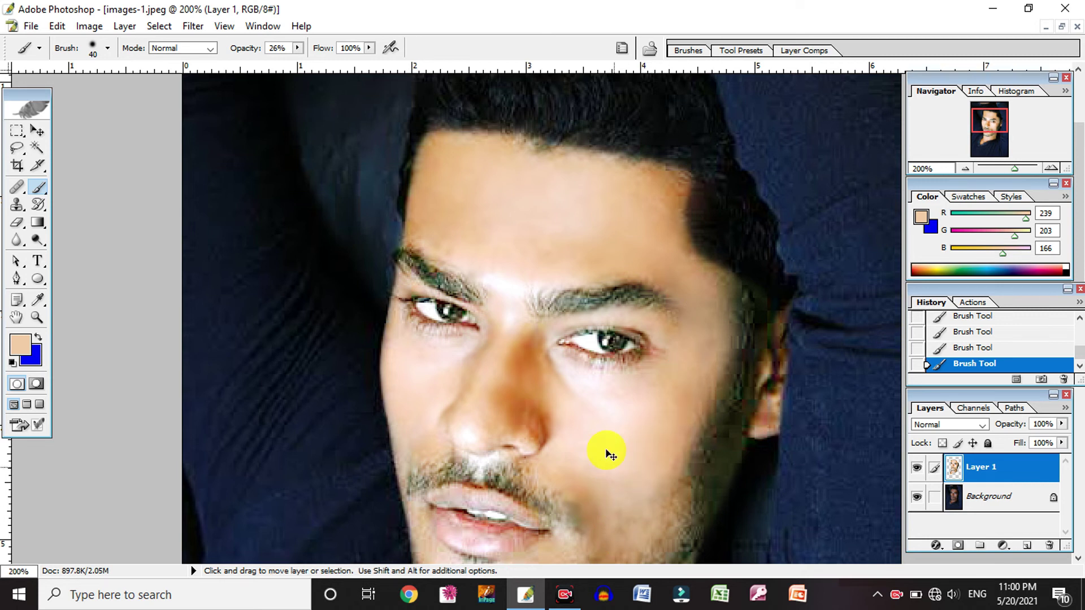
alt+click(586, 407)
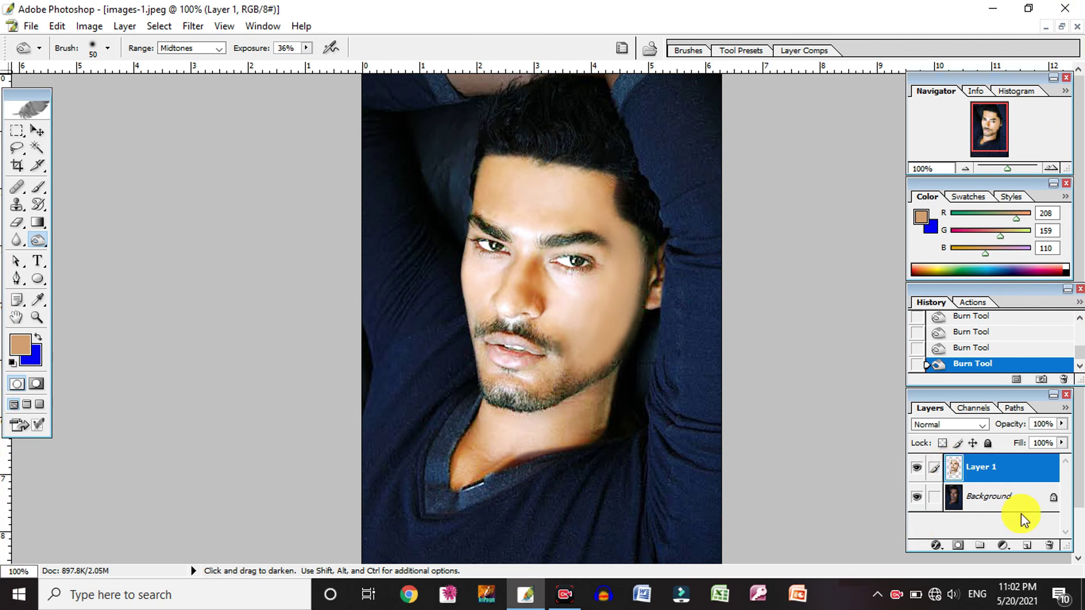
Hide and re-show Layer 1 to compare the retouched face with the original.
click(917, 468)
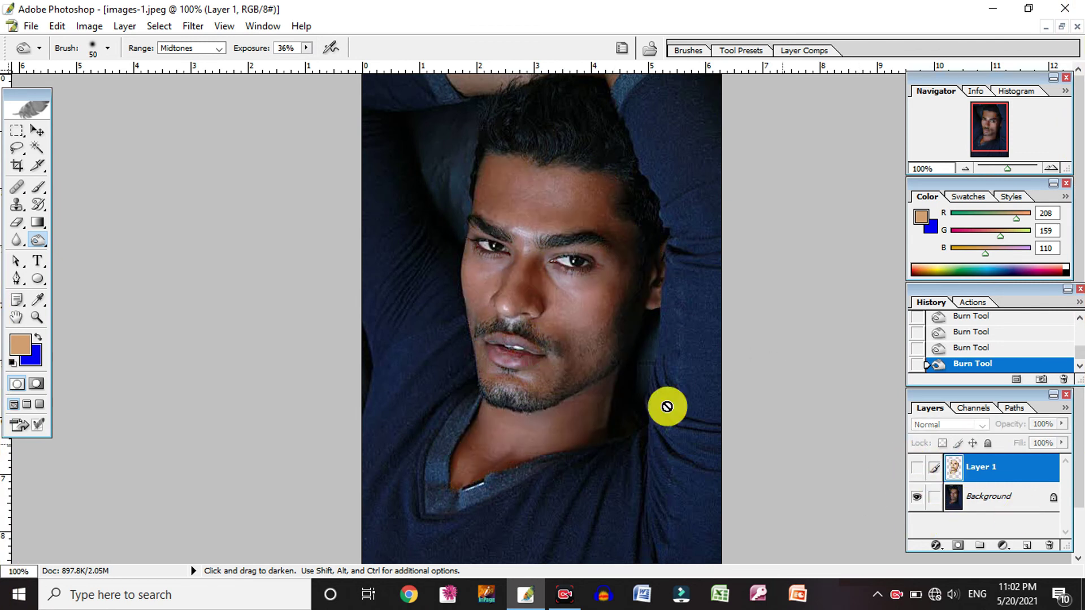
click(917, 467)
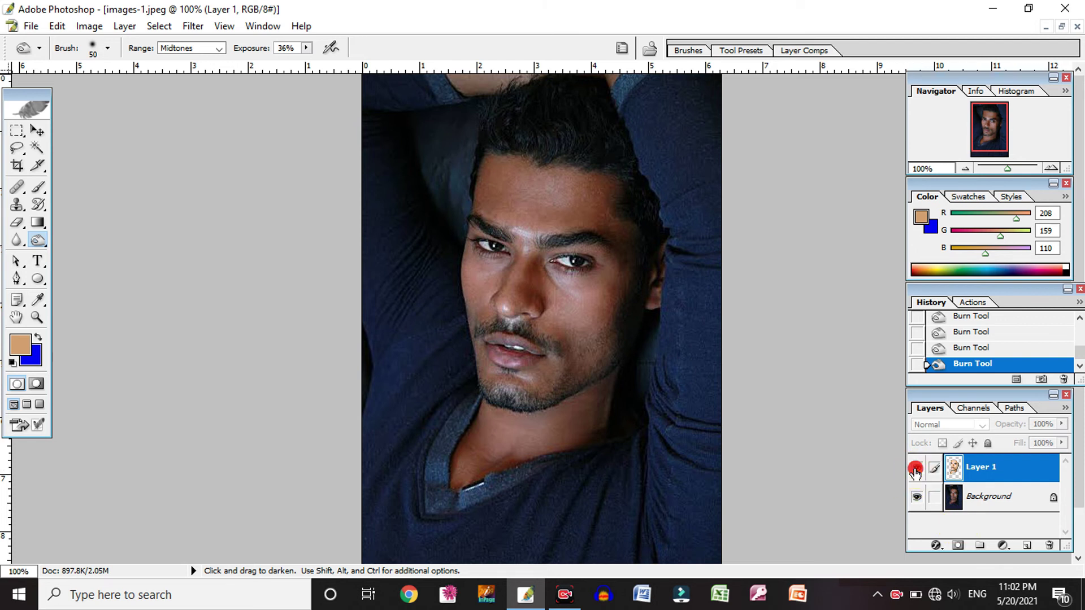
click(37, 130)
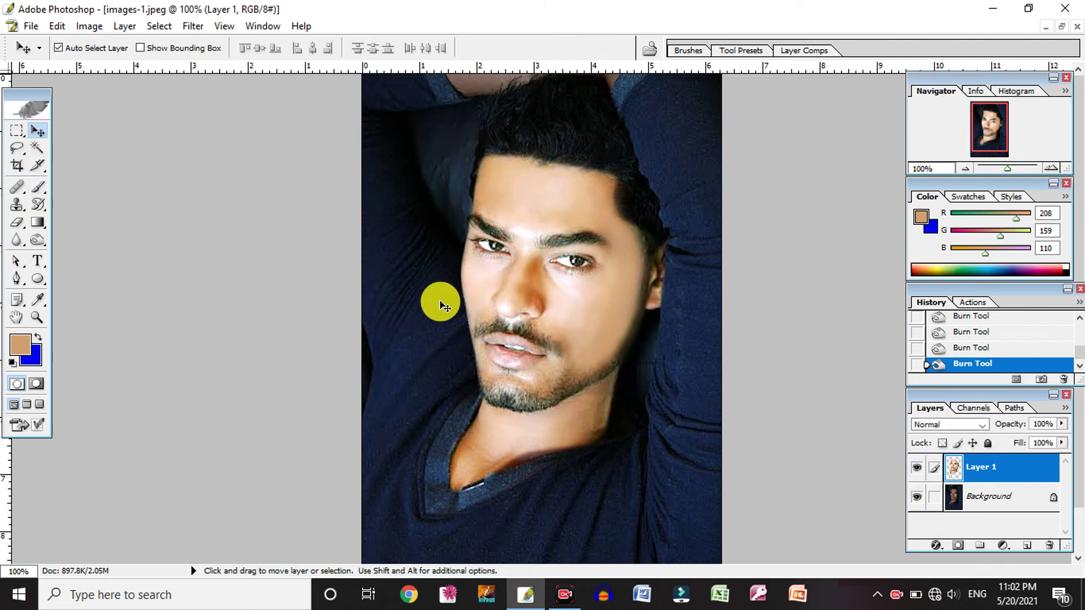